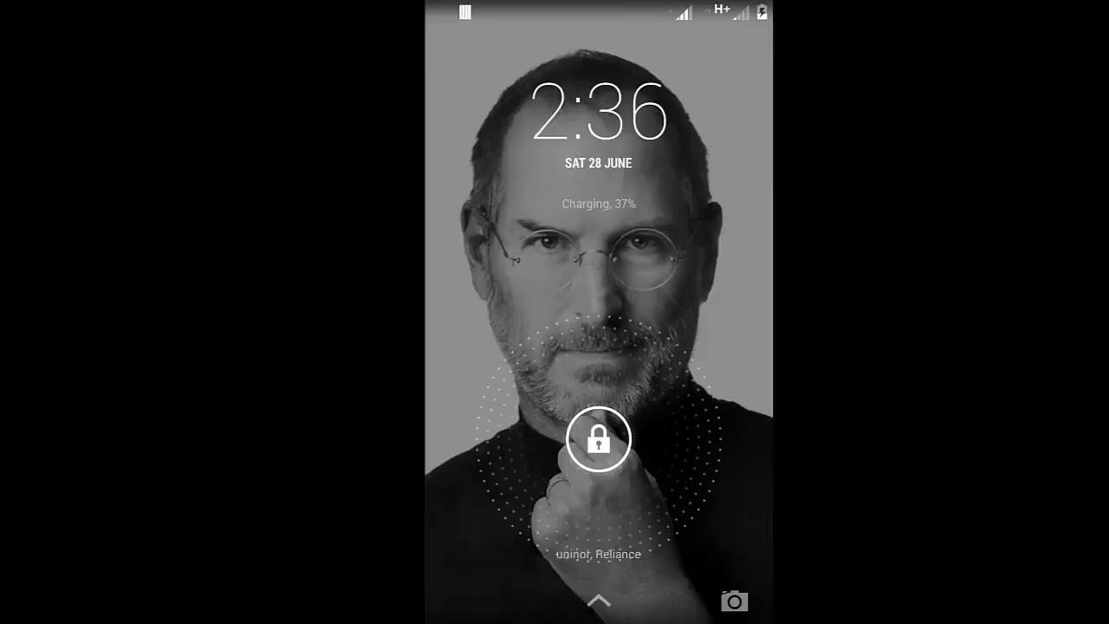
- Unlock the phone and go to Settings > Security > Screen lock, choosing Pattern
left_click_drag(598, 441, 720, 442)
left_click_drag(598, 4, 598, 390)
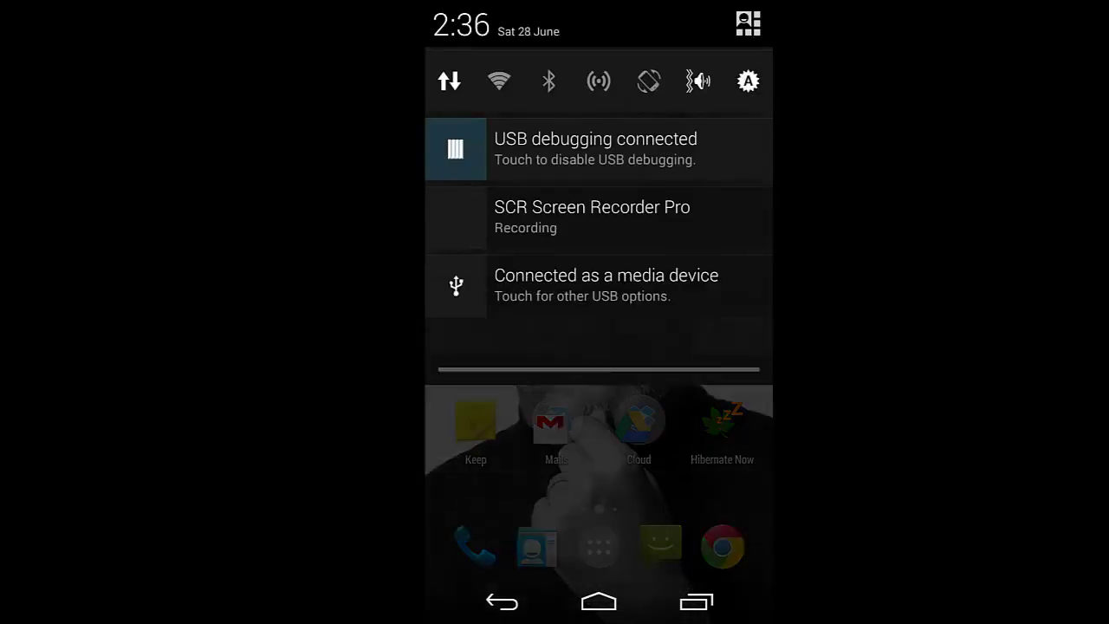
left_click(748, 24)
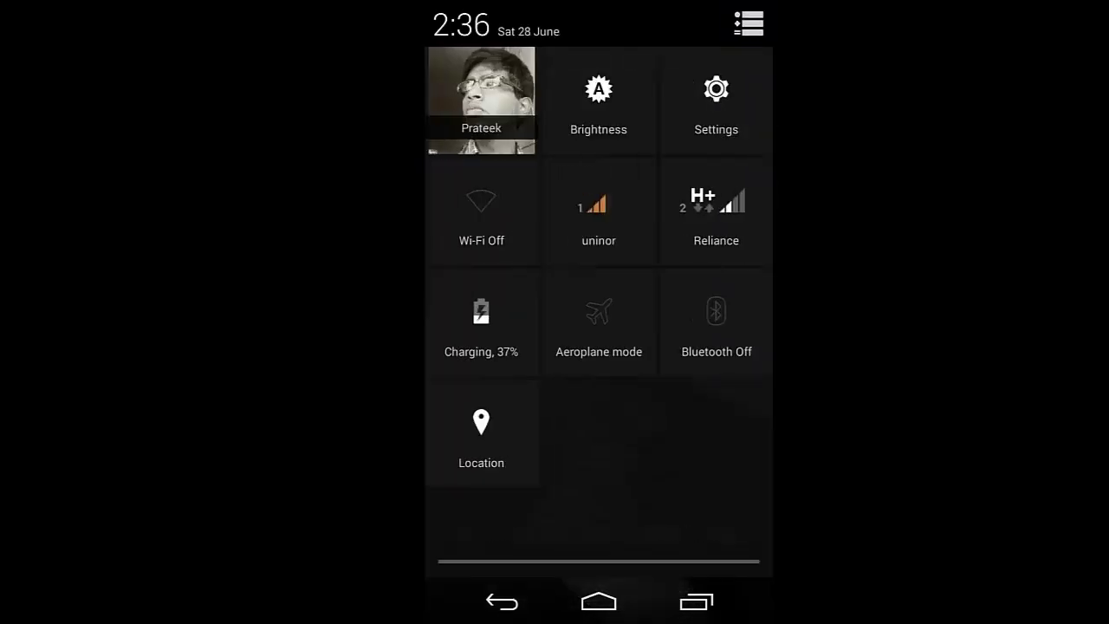
left_click(715, 100)
scroll(598, 320, "down", 3)
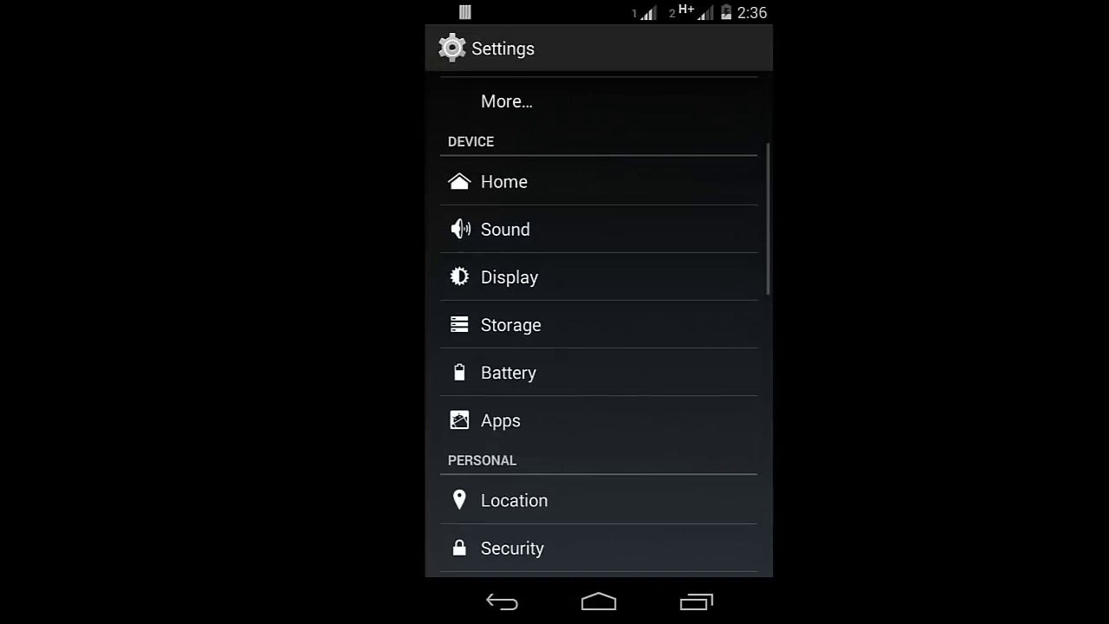
scroll(598, 321, "down", 3)
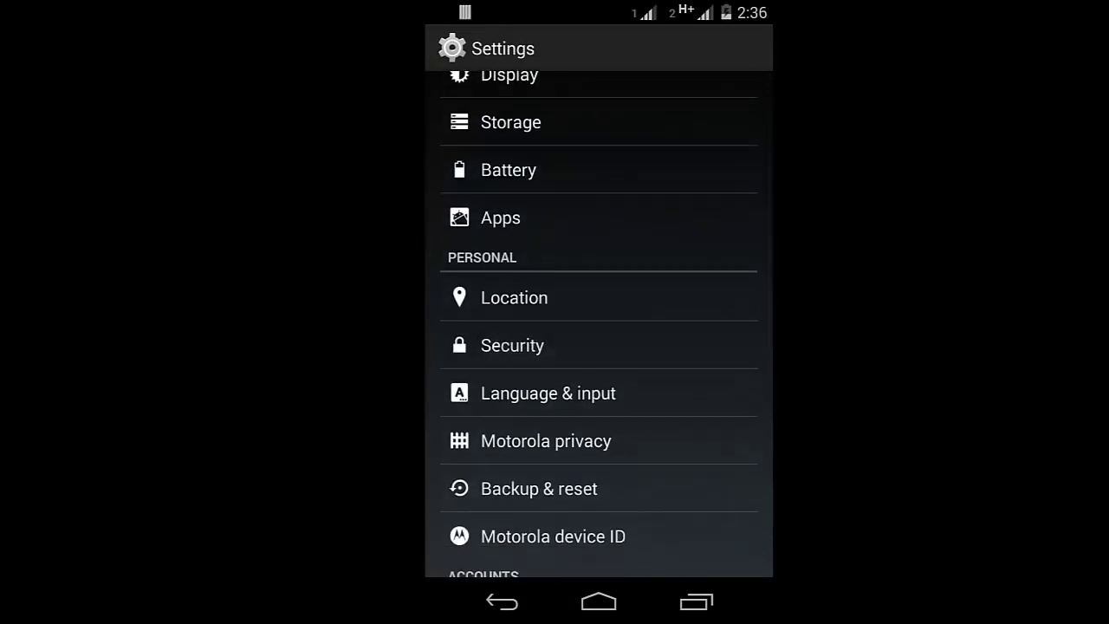
left_click(512, 345)
left_click(493, 134)
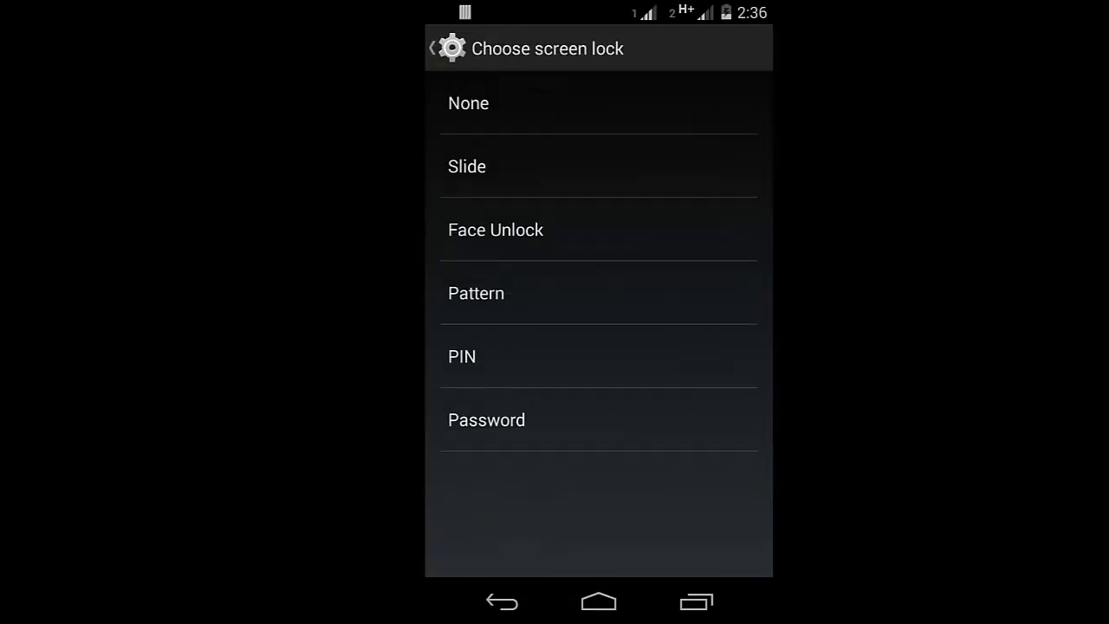
left_click(475, 293)
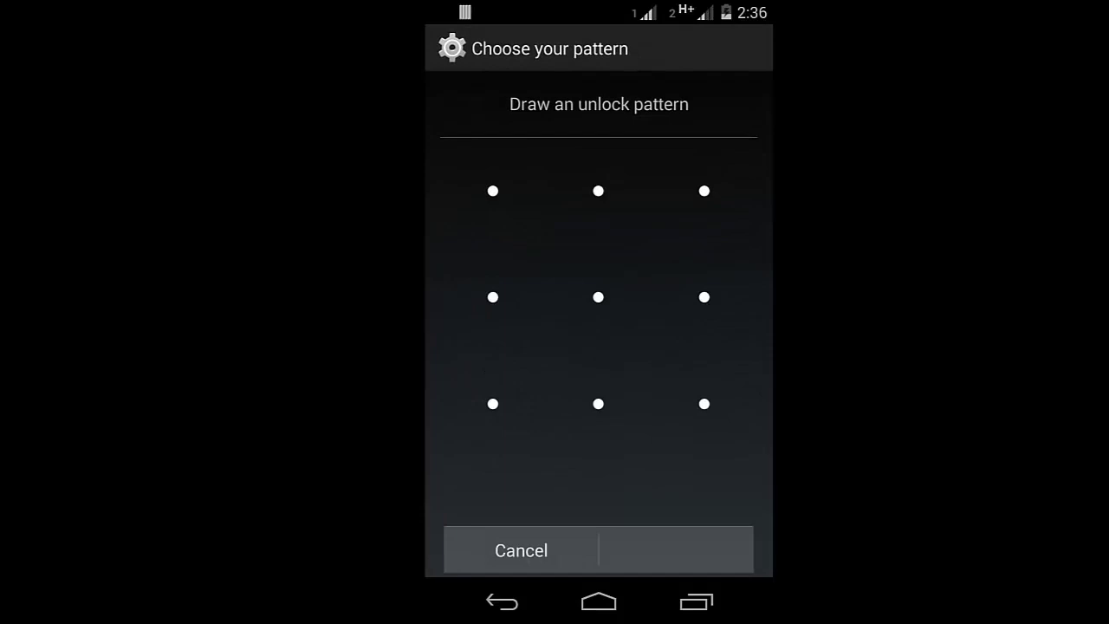
- Draw the triangle pattern twice and confirm it as the new screen lock
mouse_move(493, 404)
left_mouse_down()
mouse_move(704, 404)
mouse_move(597, 403)
left_mouse_up()
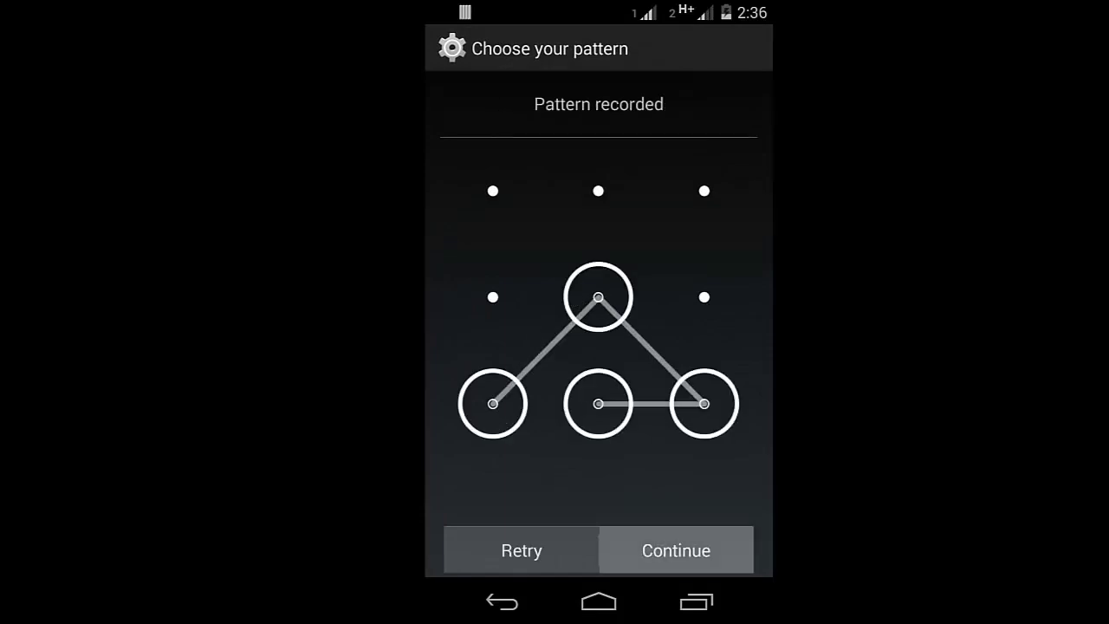
left_click(675, 550)
mouse_move(493, 404)
left_mouse_down()
mouse_move(494, 414)
mouse_move(710, 412)
mouse_move(598, 404)
left_mouse_up()
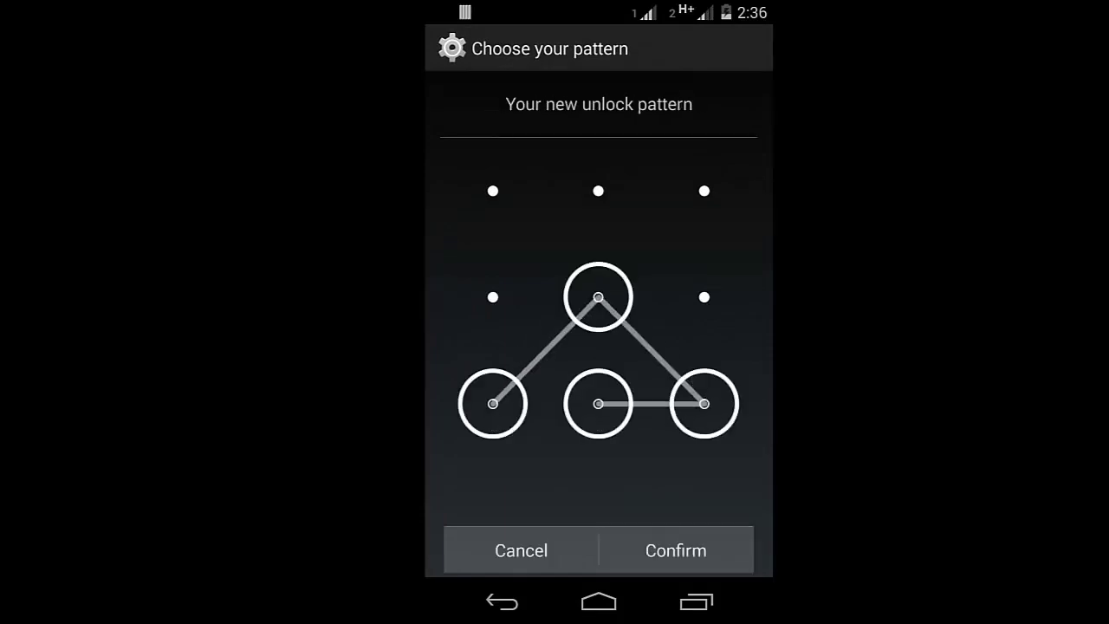
left_click(675, 550)
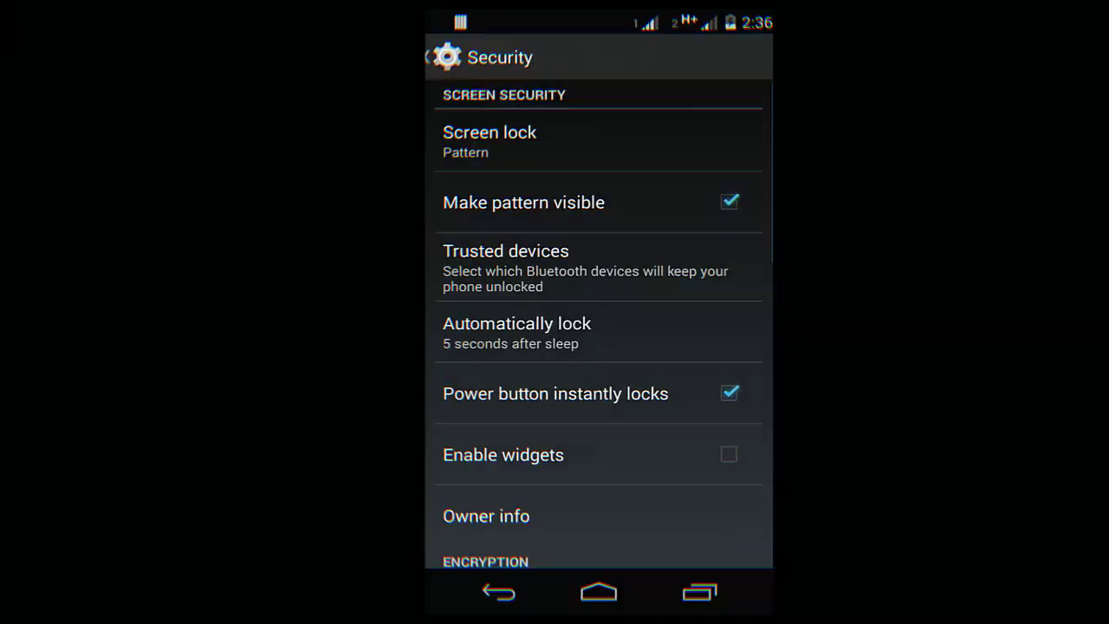
- Draw a series of wrong unlock patterns until the too-many-attempts warning appears
mouse_move(506, 453)
left_mouse_down()
mouse_move(557, 396)
mouse_move(691, 454)
mouse_move(598, 454)
left_mouse_up()
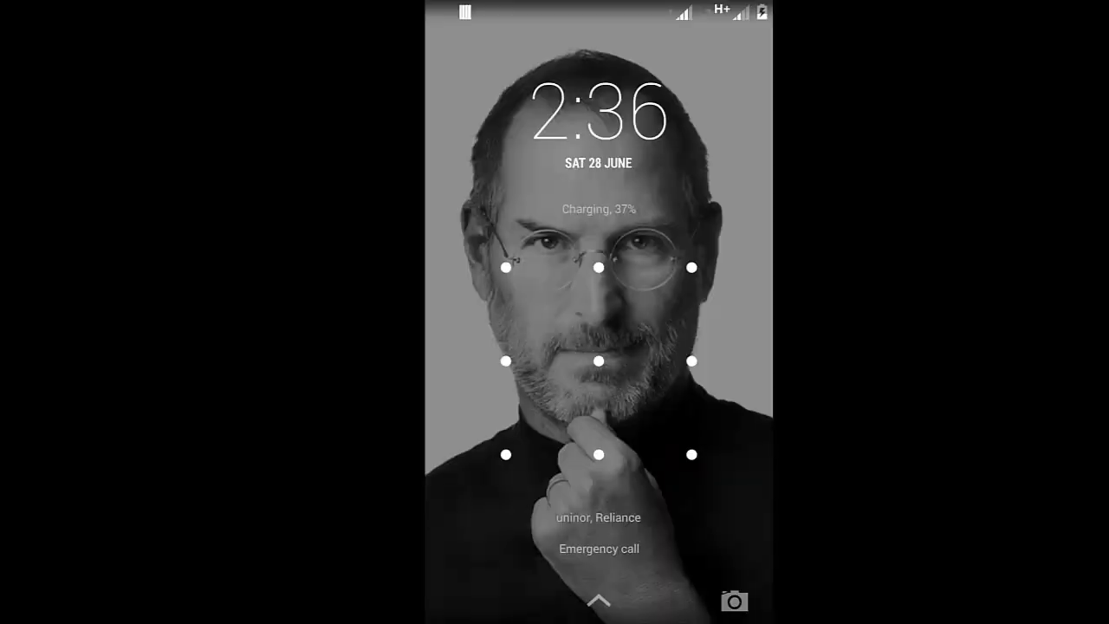
mouse_move(506, 453)
left_mouse_down()
mouse_move(506, 267)
mouse_move(691, 267)
mouse_move(691, 454)
left_mouse_up()
mouse_move(505, 360)
left_mouse_down()
mouse_move(599, 267)
mouse_move(599, 360)
mouse_move(691, 267)
mouse_move(662, 459)
left_mouse_up()
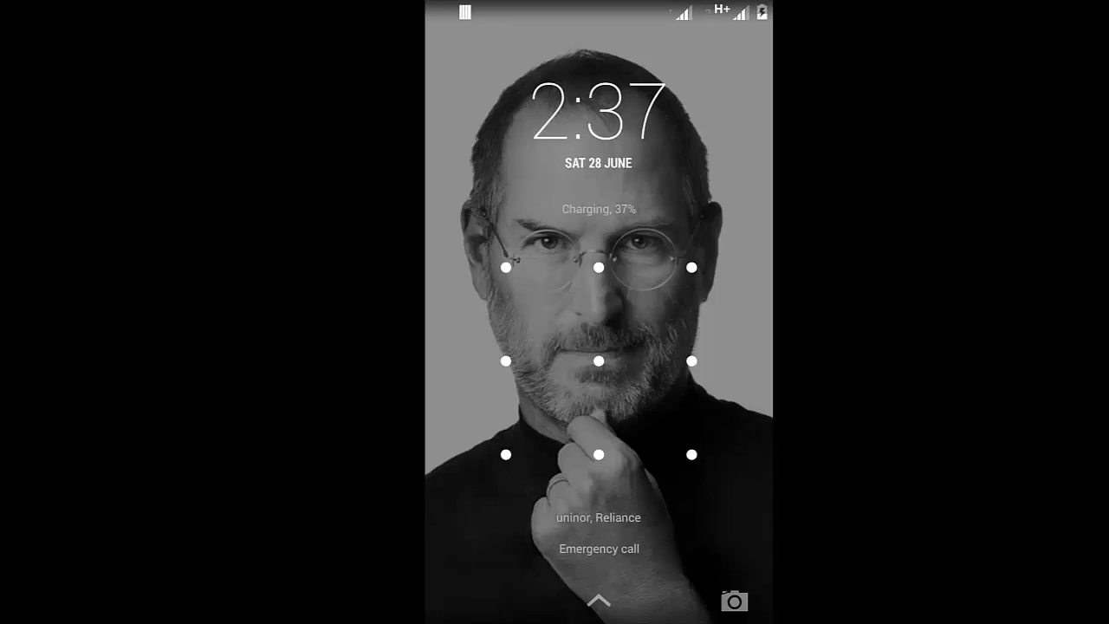
left_click_drag(506, 360, 691, 360)
left_click_drag(598, 267, 599, 454)
left_click_drag(506, 267, 691, 360)
left_click_drag(505, 454, 691, 267)
left_click_drag(506, 267, 691, 360)
left_click(598, 267)
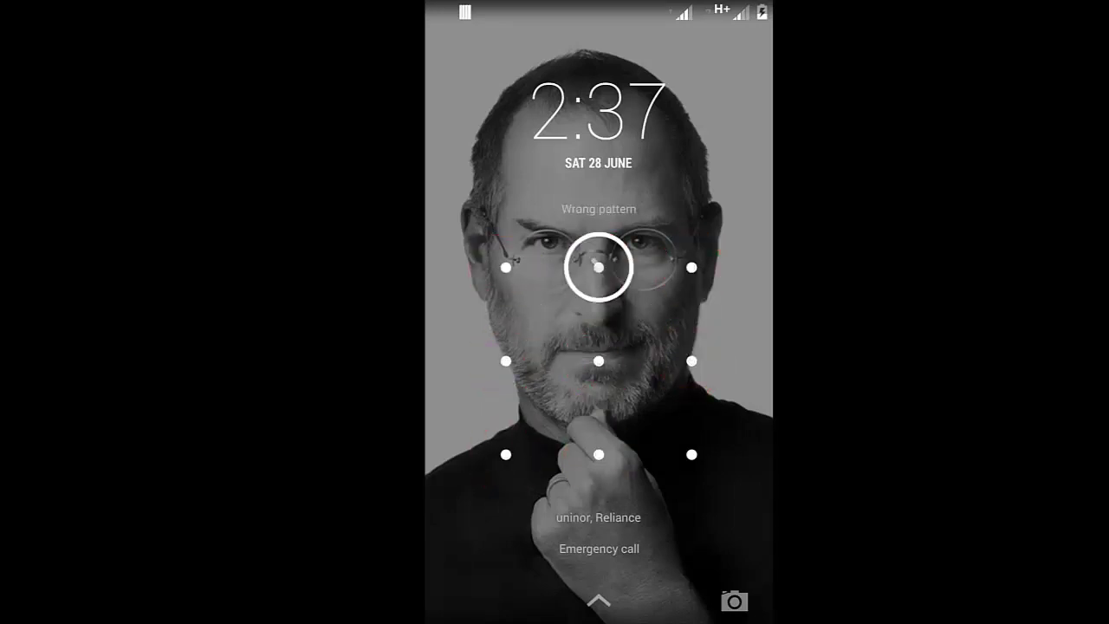
left_click_drag(506, 453, 506, 454)
mouse_move(506, 266)
left_mouse_down()
mouse_move(681, 408)
mouse_move(599, 454)
left_mouse_up()
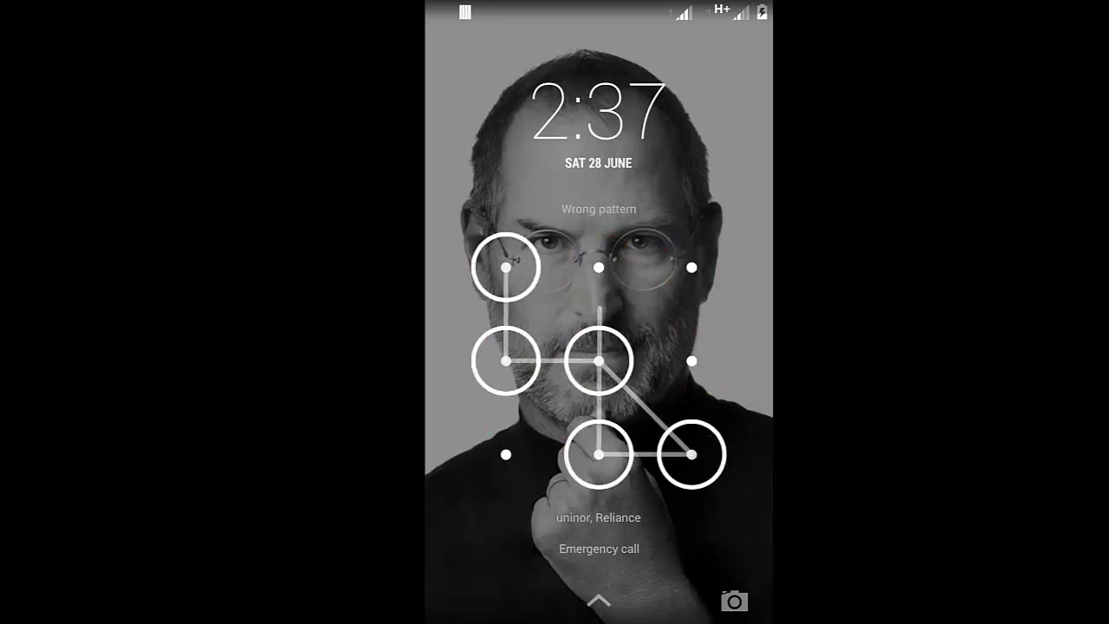
- Dismiss the too-many-attempts warning and keep trying wrong patterns until the lockout starts
left_click(599, 352)
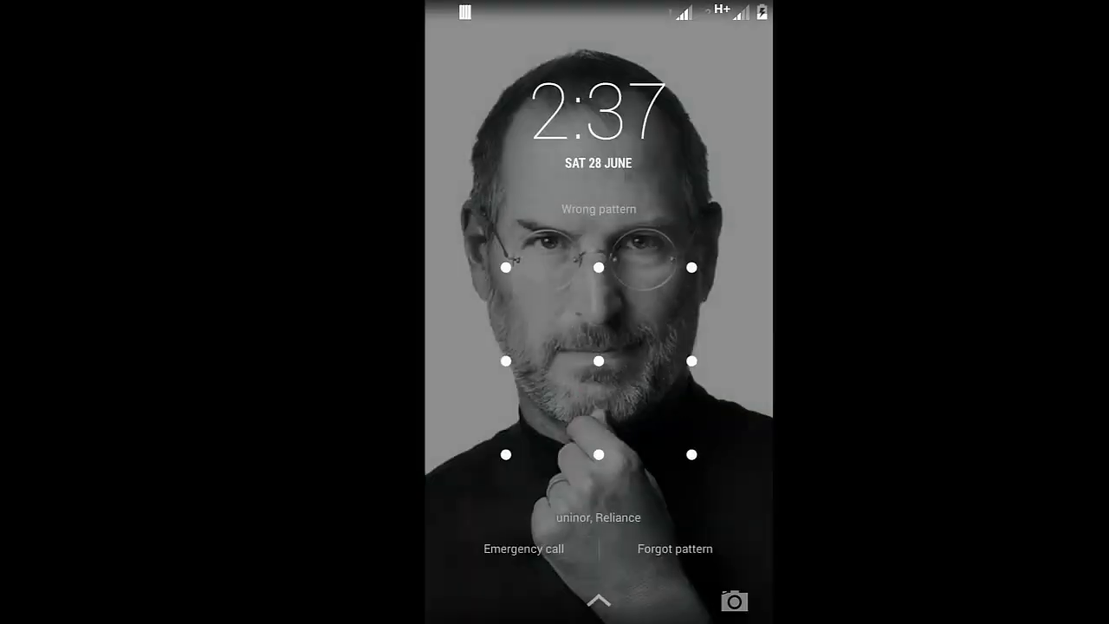
mouse_move(505, 454)
left_mouse_down()
mouse_move(691, 267)
mouse_move(691, 454)
left_mouse_up()
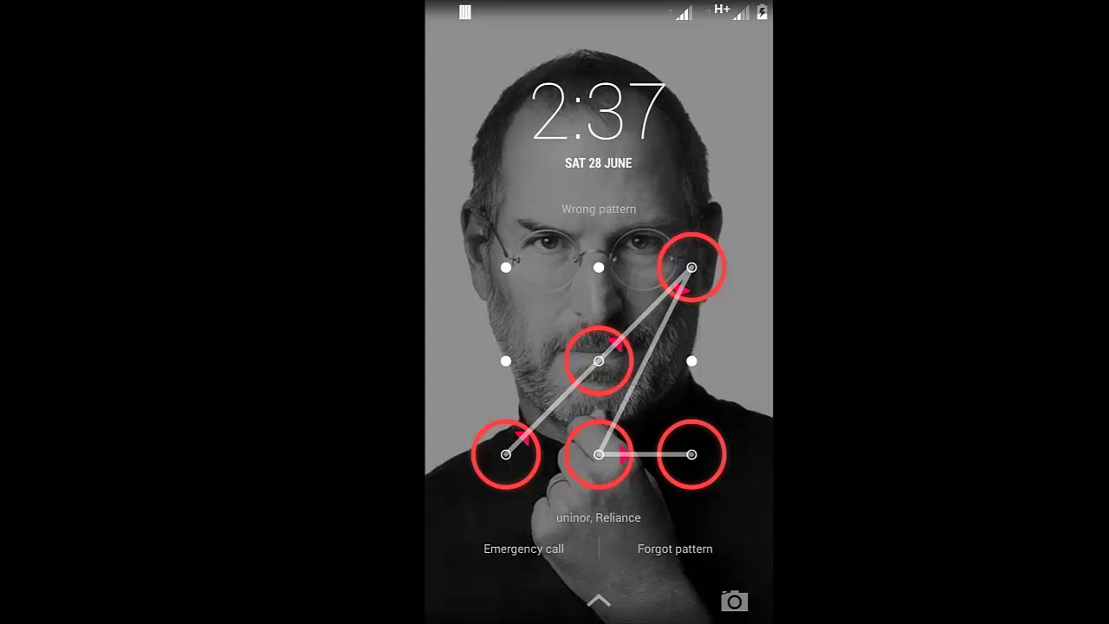
mouse_move(506, 267)
left_mouse_down()
mouse_move(708, 348)
mouse_move(691, 267)
mouse_move(598, 267)
mouse_move(506, 454)
left_mouse_up()
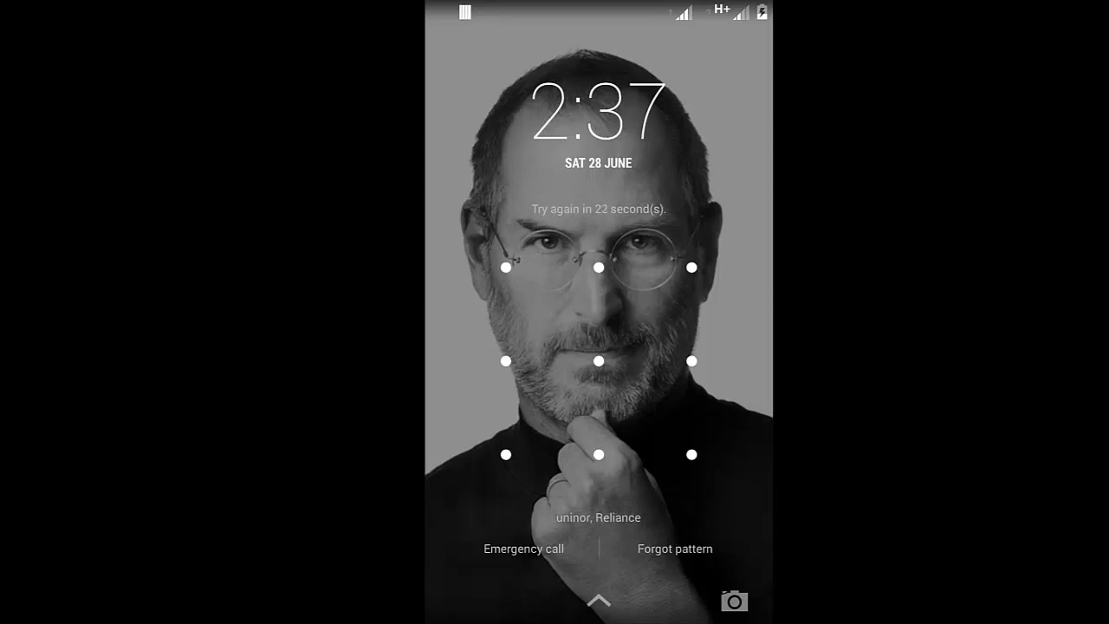
- Submit the Google account password through Forgot pattern, then hide the keyboard
left_click(675, 549)
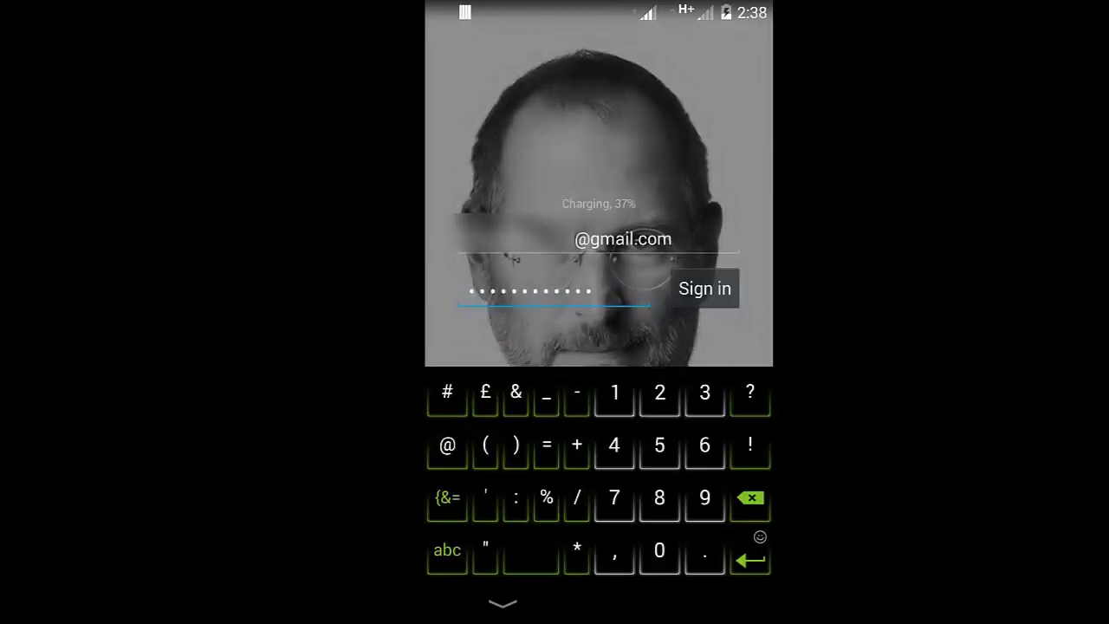
key("Return")
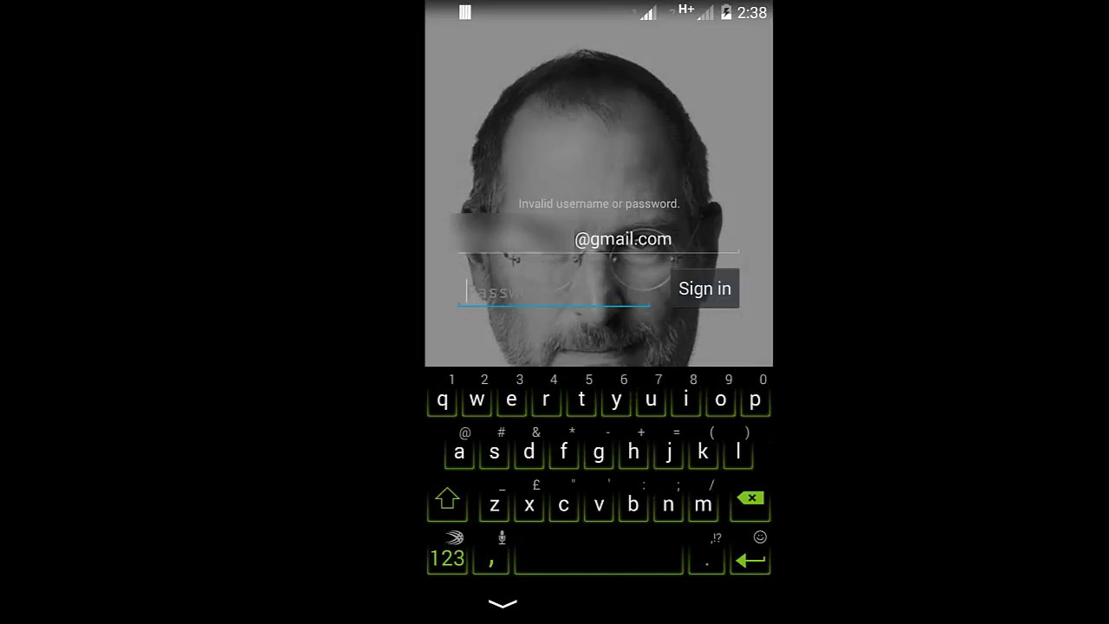
left_click(502, 604)
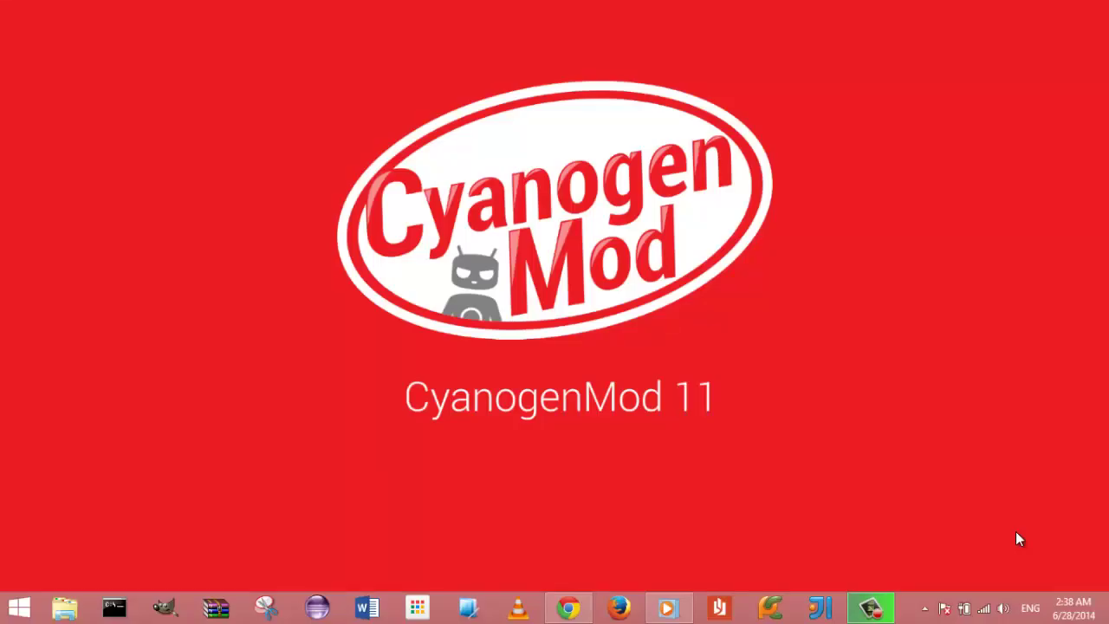
- Restore the Chrome window showing Android Device Manager with the Moto G card
left_click(570, 607)
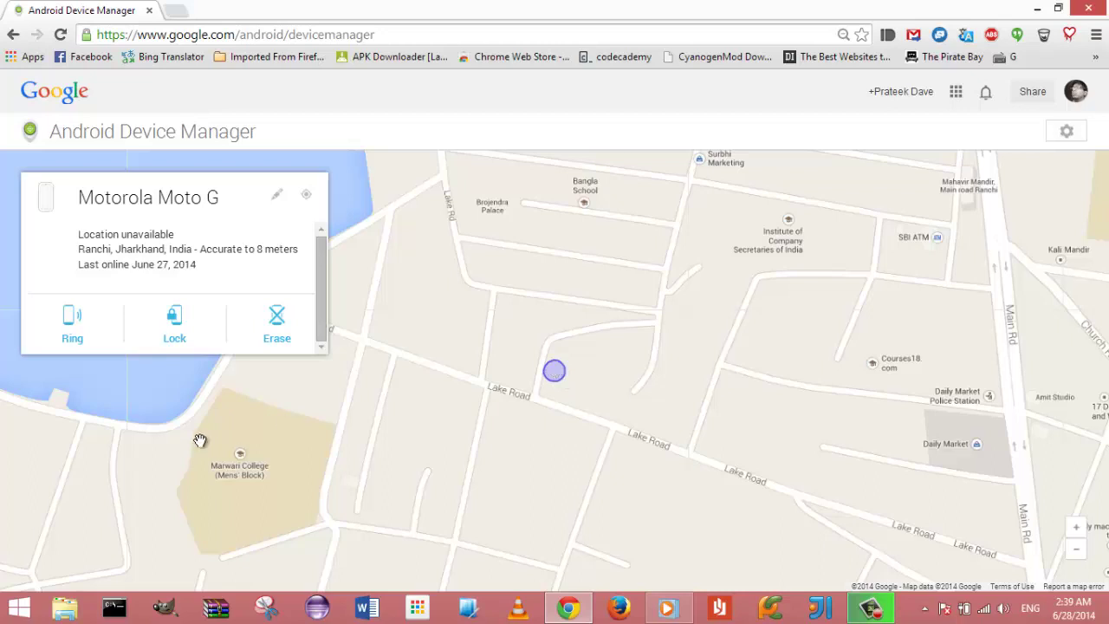
left_click(174, 338)
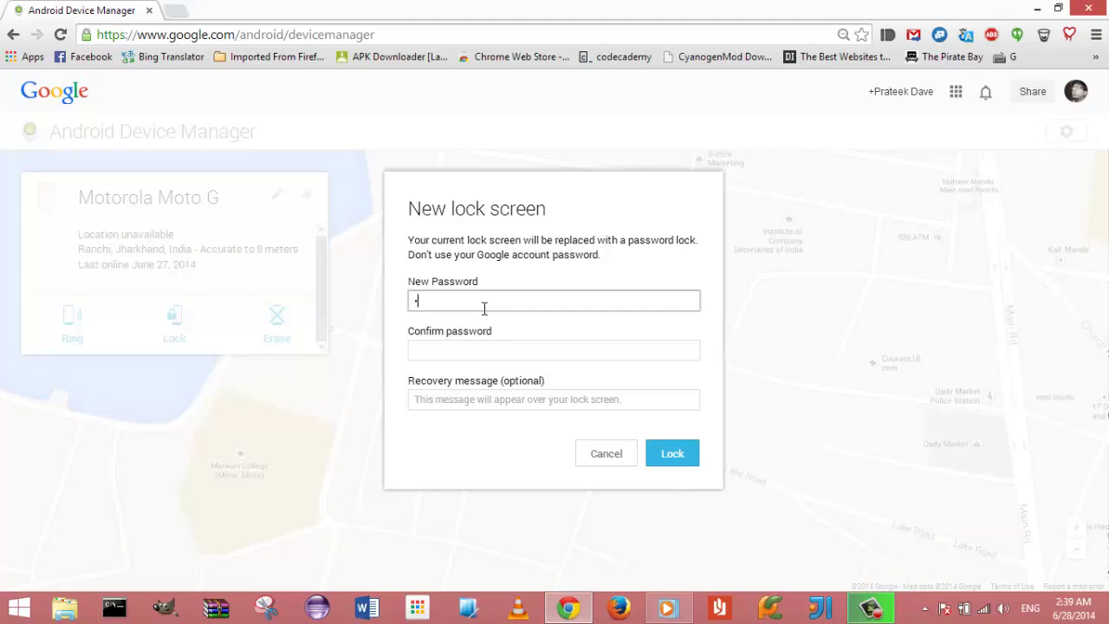
key("Tab")
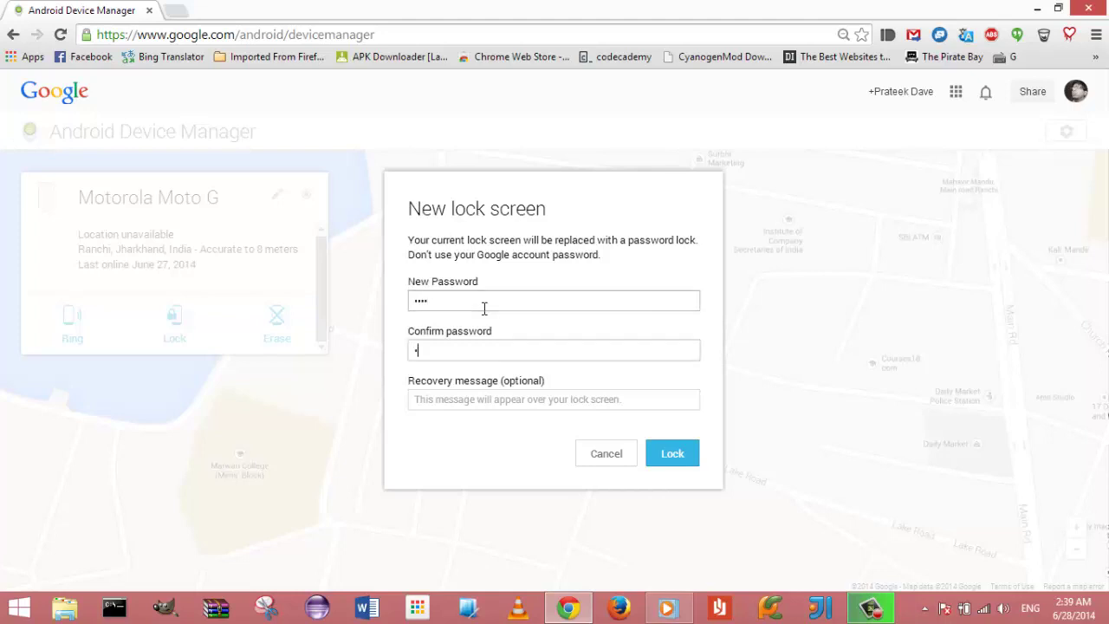
left_click(554, 398)
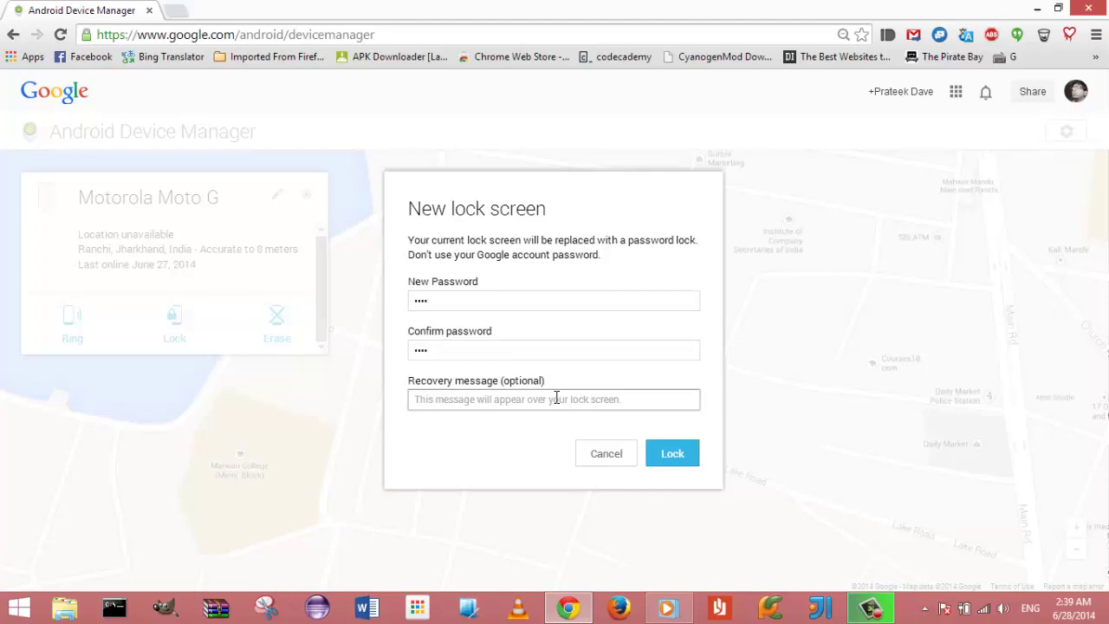
left_click(672, 453)
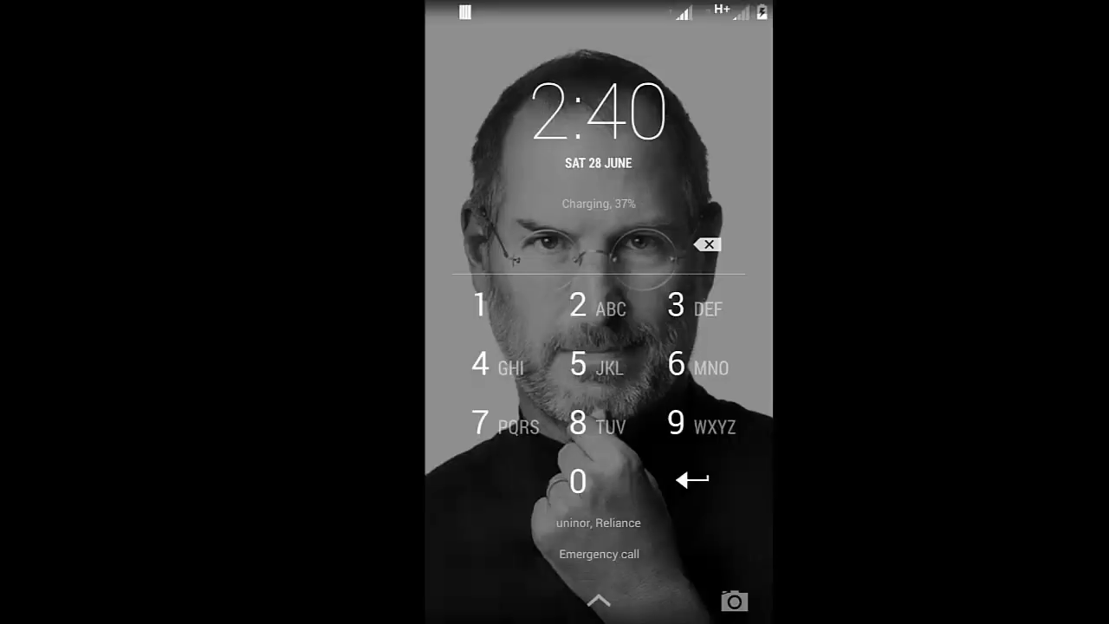
- Enter the new PIN digits on the Moto G's lock-screen keypad
left_click(479, 423)
left_click(577, 422)
left_click(577, 482)
left_click(578, 482)
- Submit the PIN to unlock, then go Home and pull down the notification shade
left_click(692, 479)
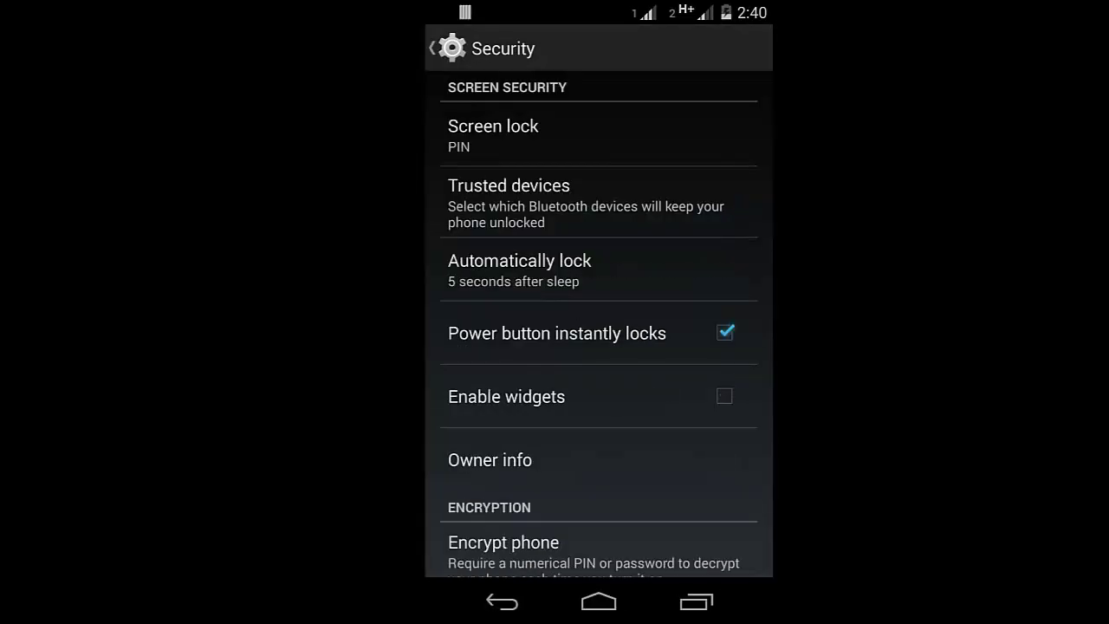
left_click(695, 601)
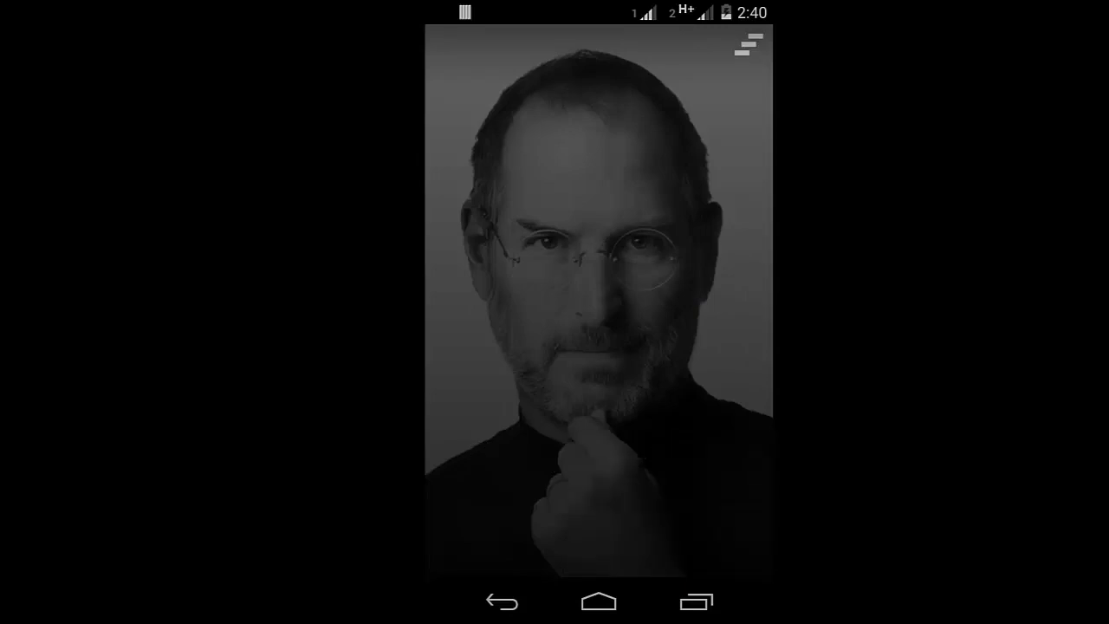
left_click(598, 601)
left_click_drag(597, 9, 597, 433)
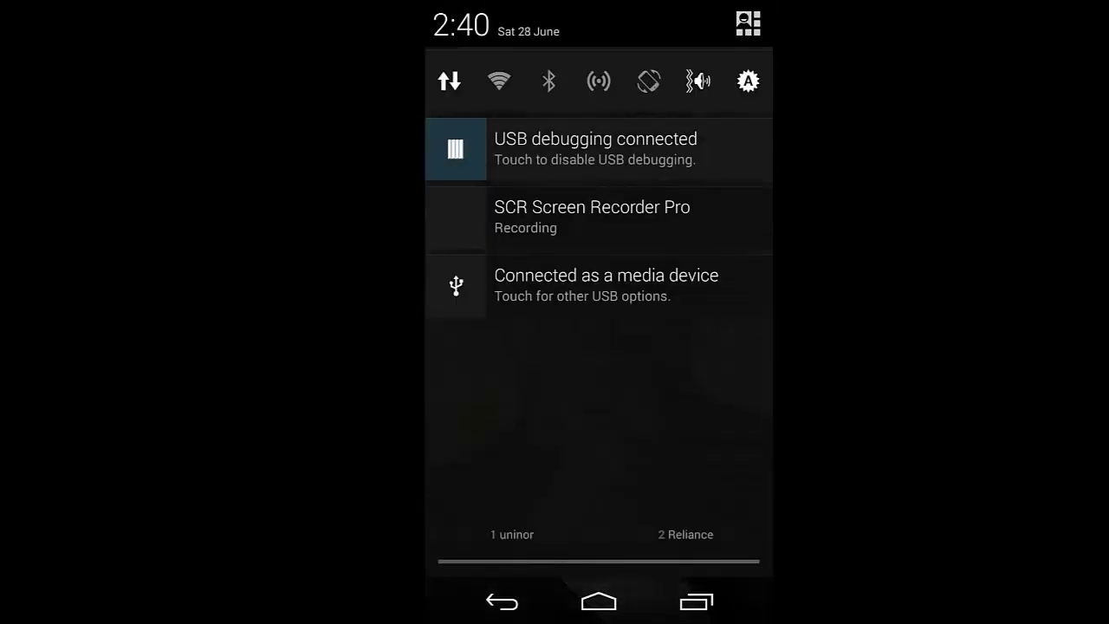